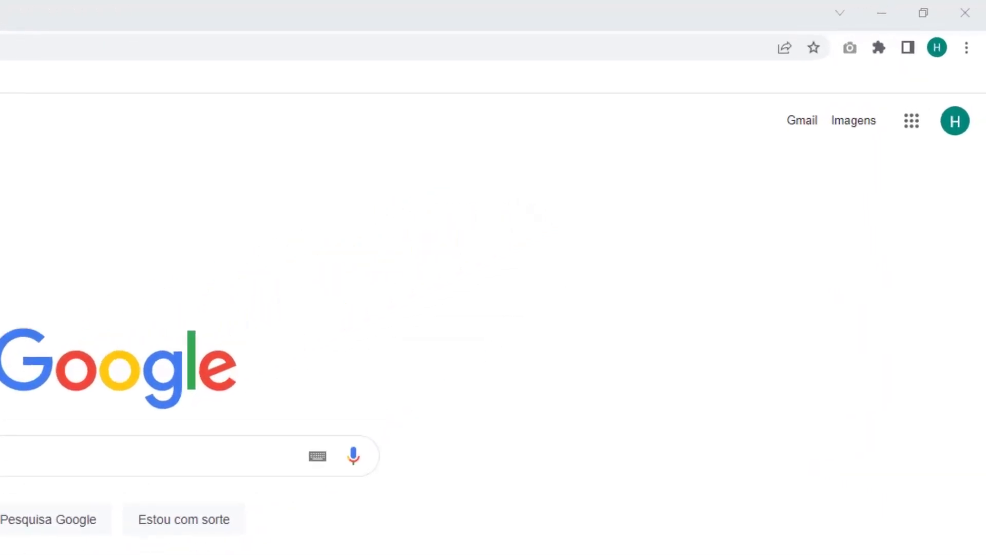
- Clear the last hour's cookies and cached images and files from the browser, leaving out Histórico de navegação
click(964, 52)
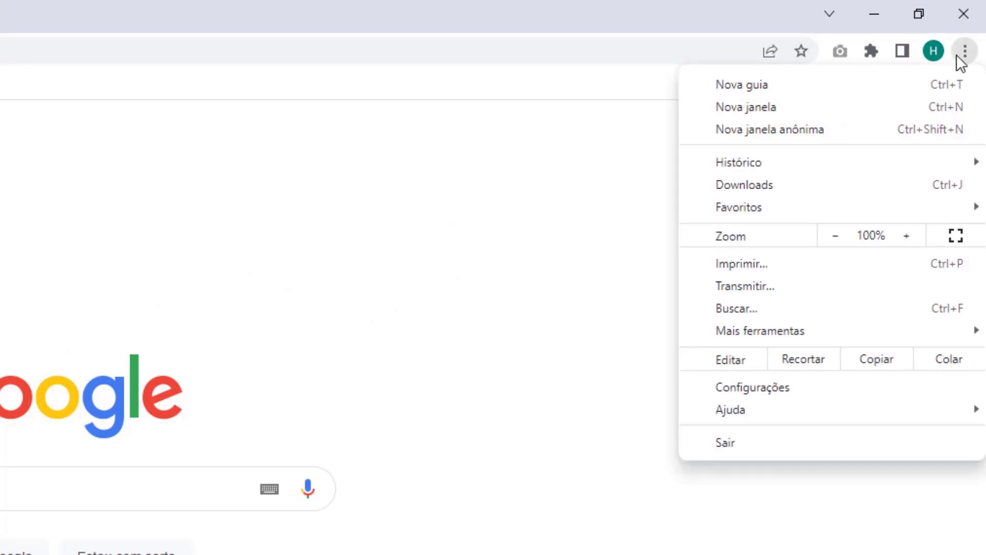
mouse_move(759, 332)
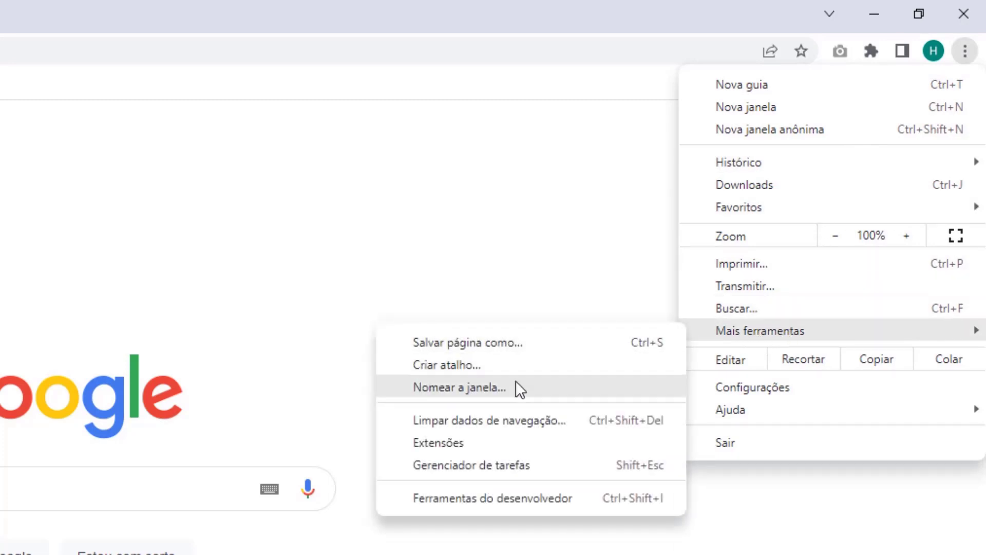
click(479, 423)
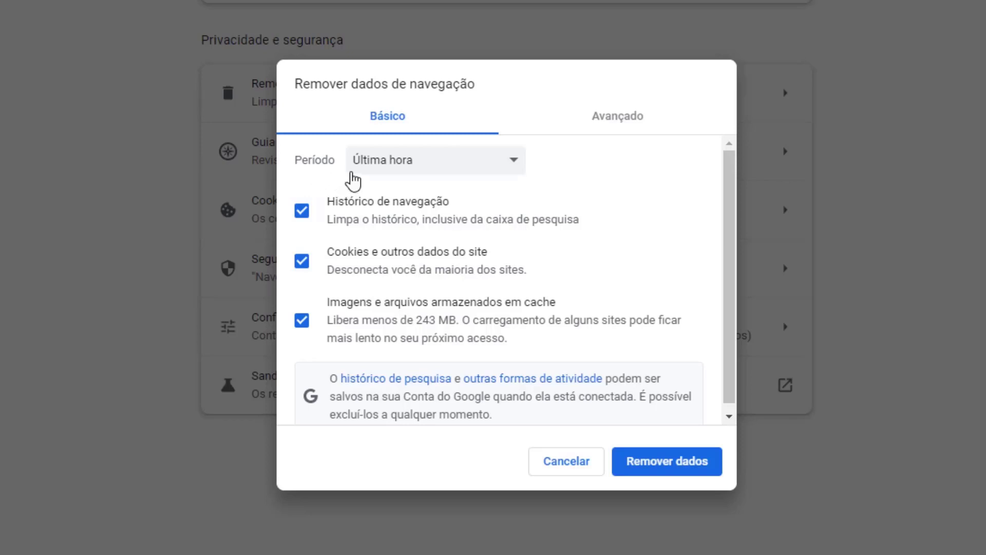
click(392, 177)
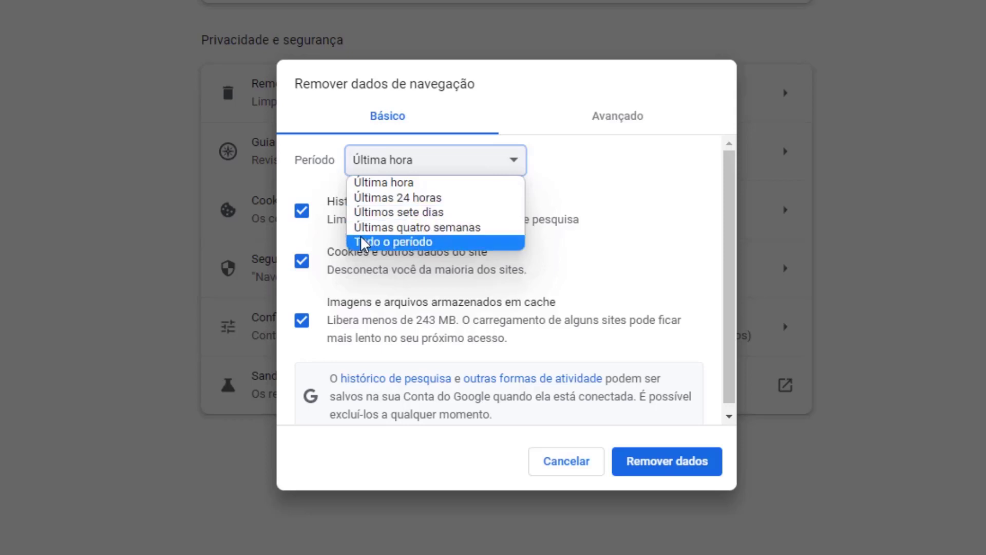
click(362, 183)
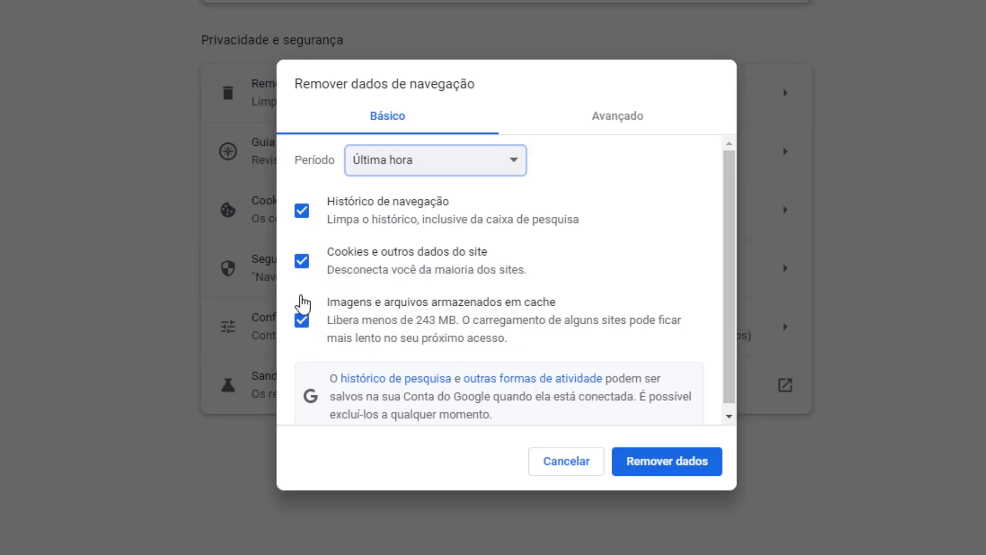
click(303, 213)
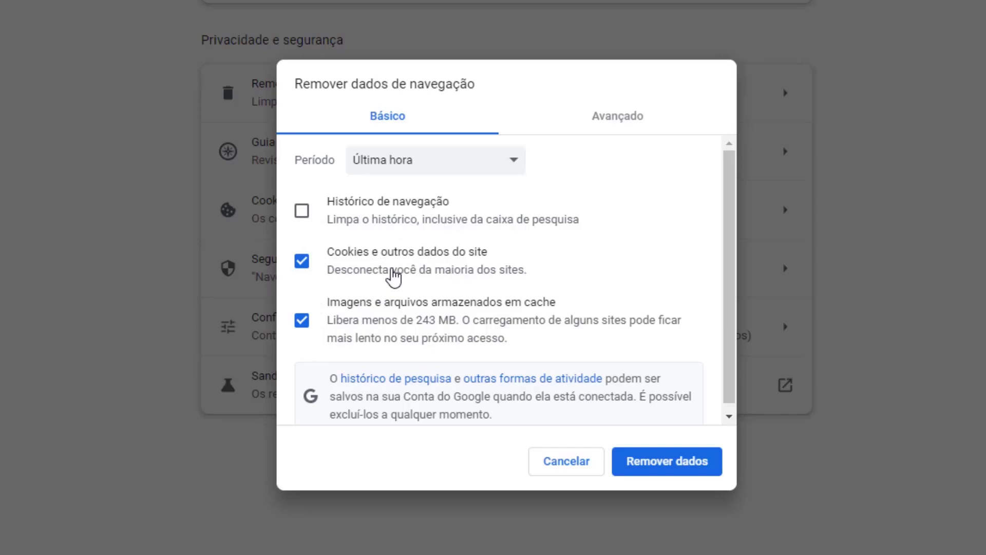
click(663, 471)
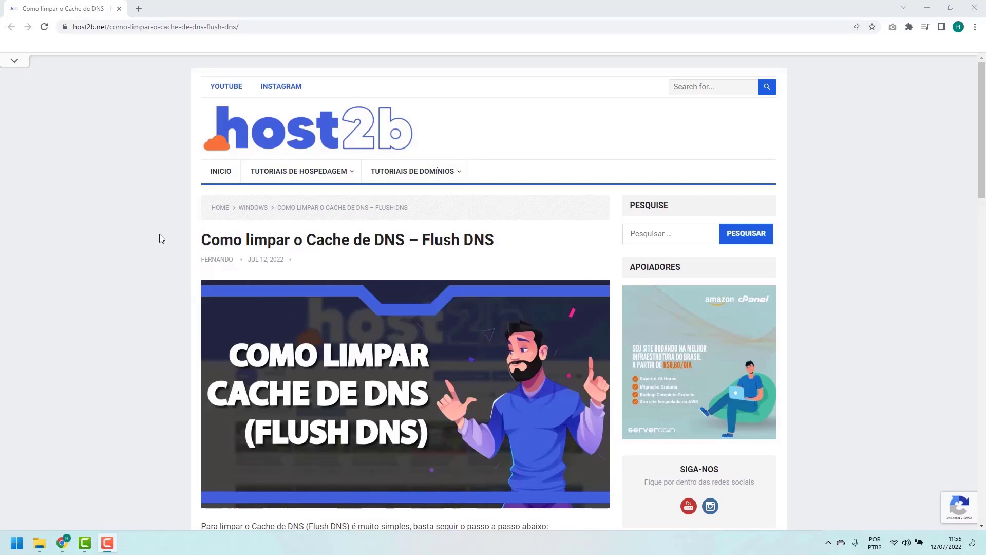
- Read through the Flush DNS article's steps and open the Windows Prompt de Comando (cmd) as administrator
scroll(165, 234, down, 3)
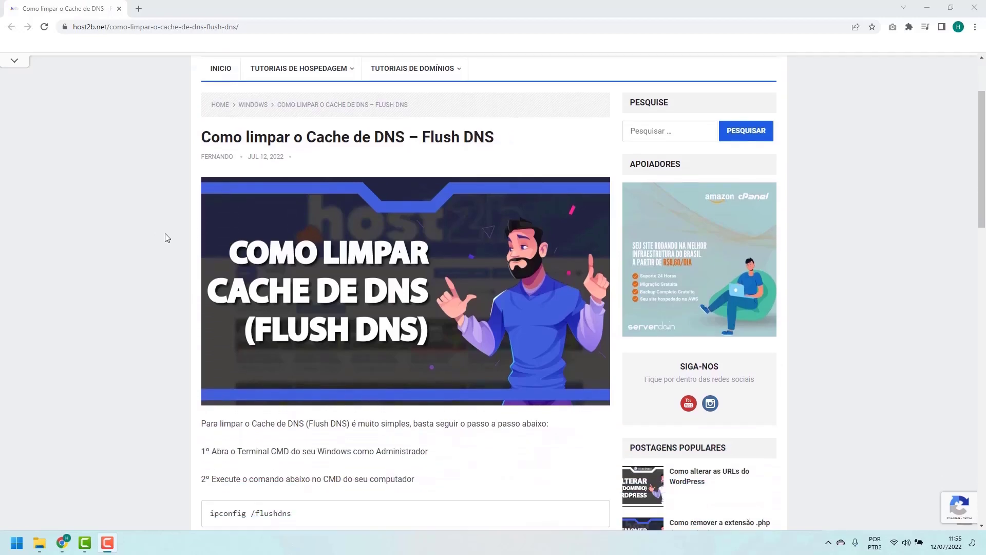
scroll(165, 238, down, 3)
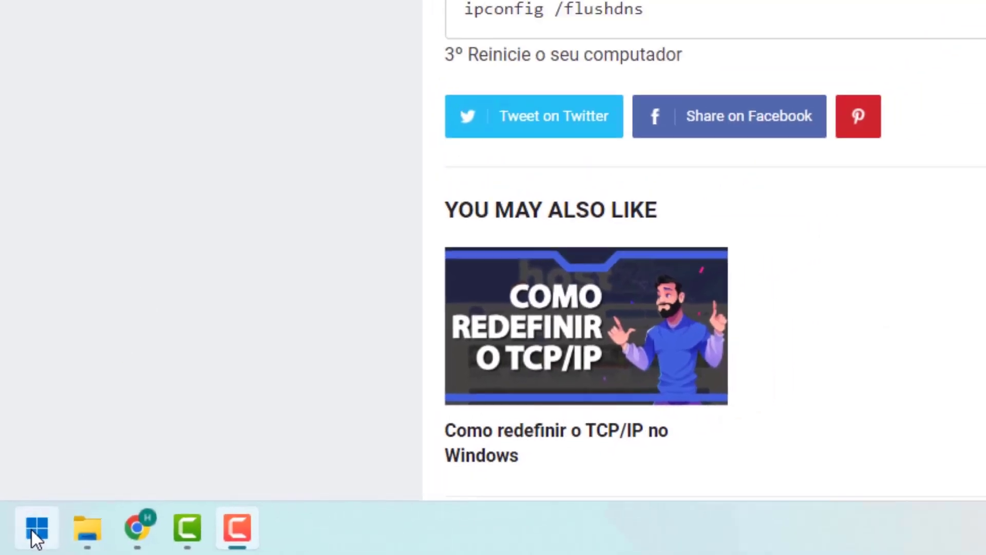
click(40, 524)
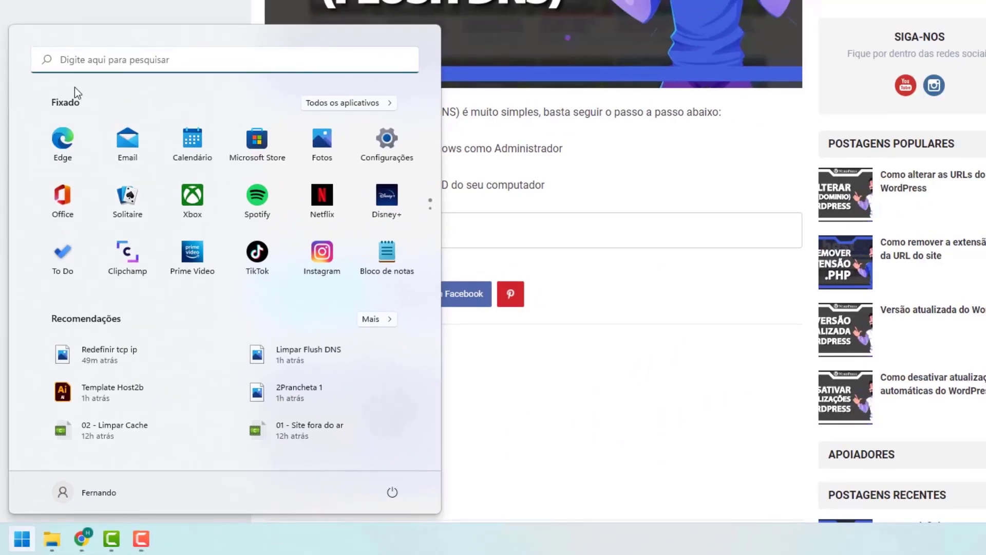
click(75, 62)
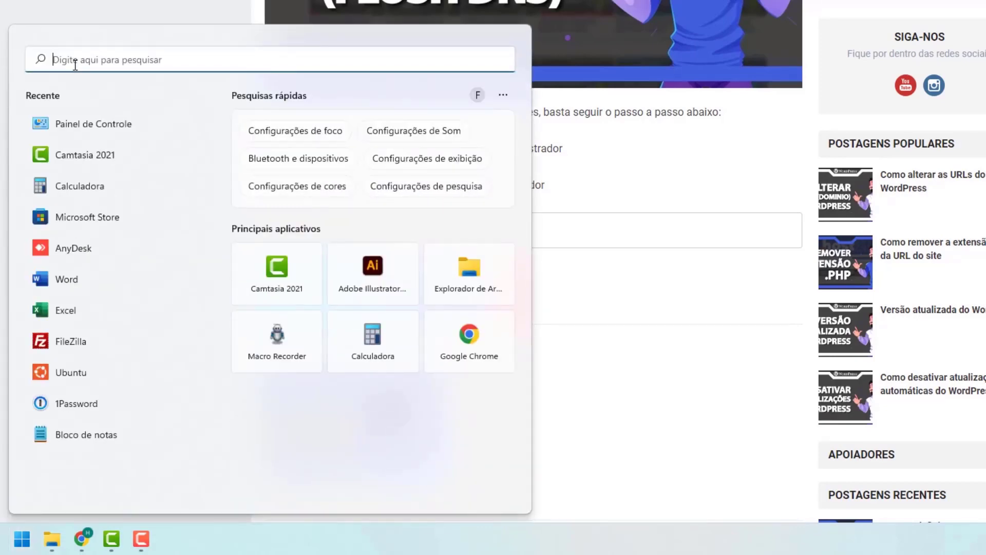
text(cmd)
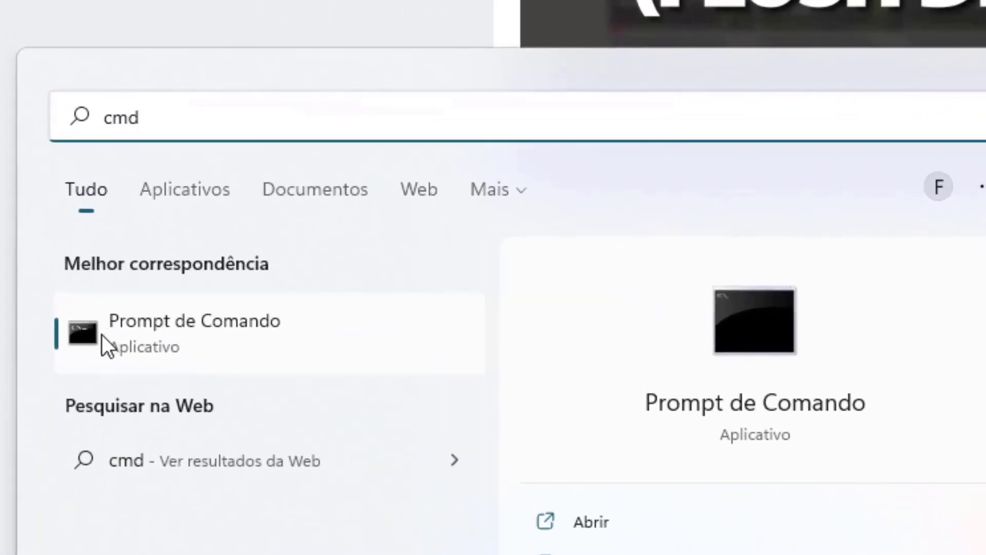
right_click(156, 334)
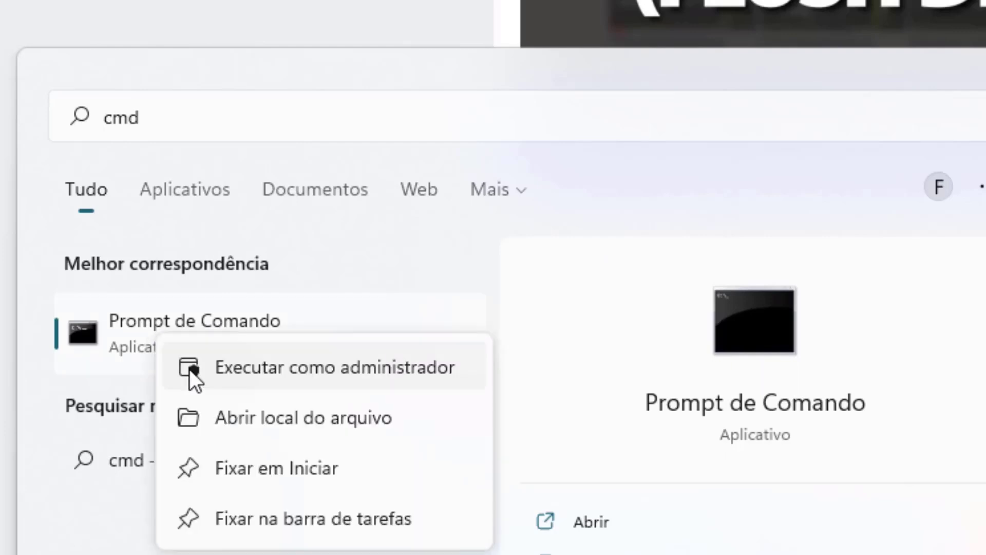
click(262, 367)
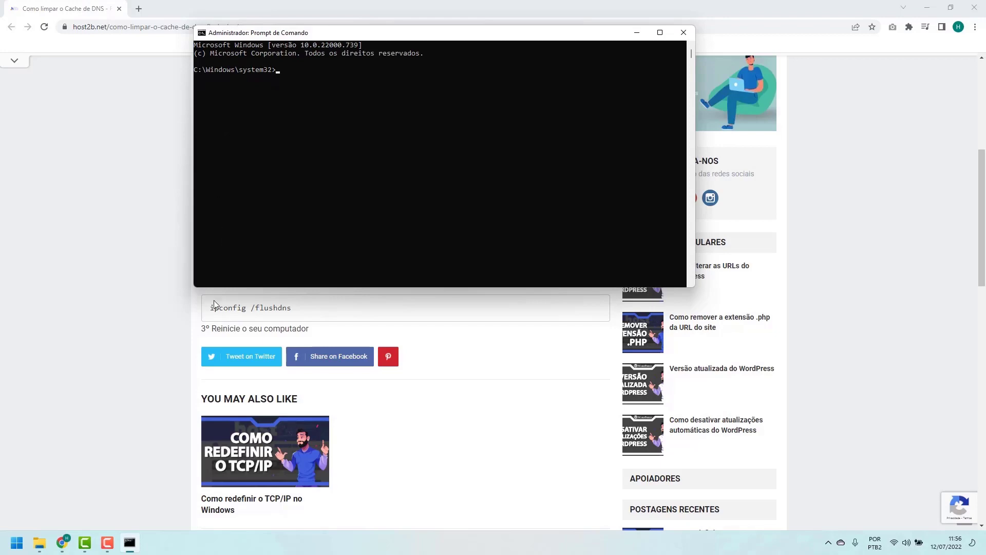
- Run the article's command ipconfig /flushdns in the administrator Prompt de Comando
click(184, 311)
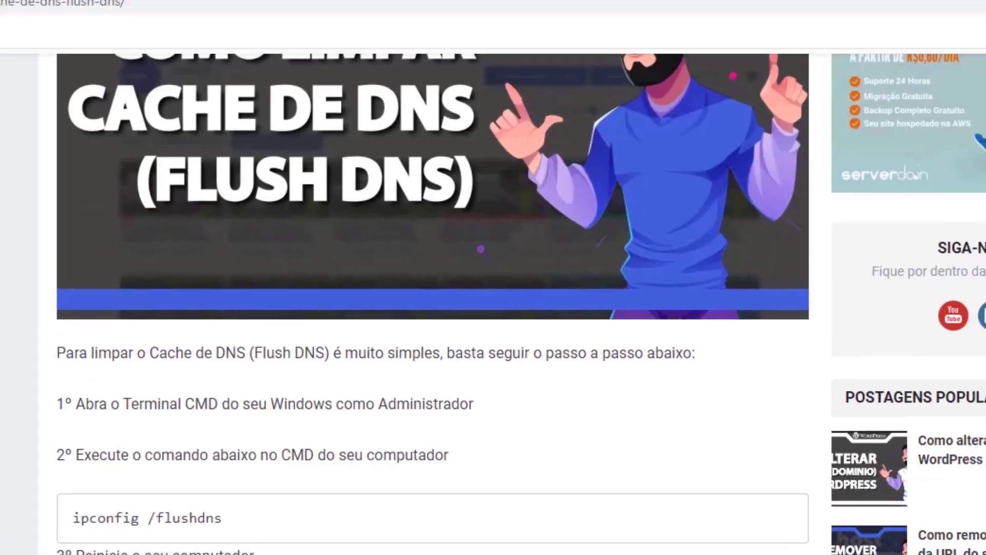
key(alt+Tab)
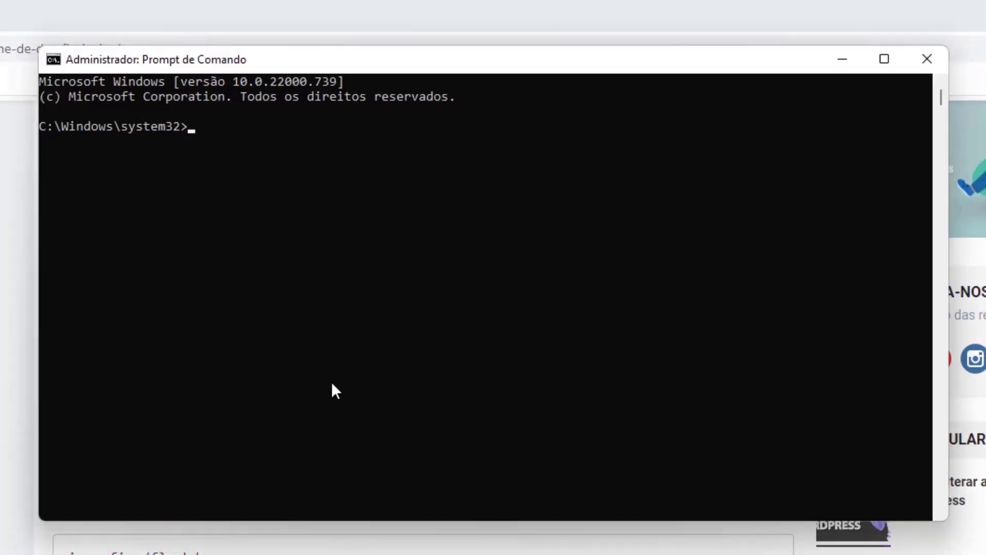
click(333, 383)
text(ipconfig /flushdns)
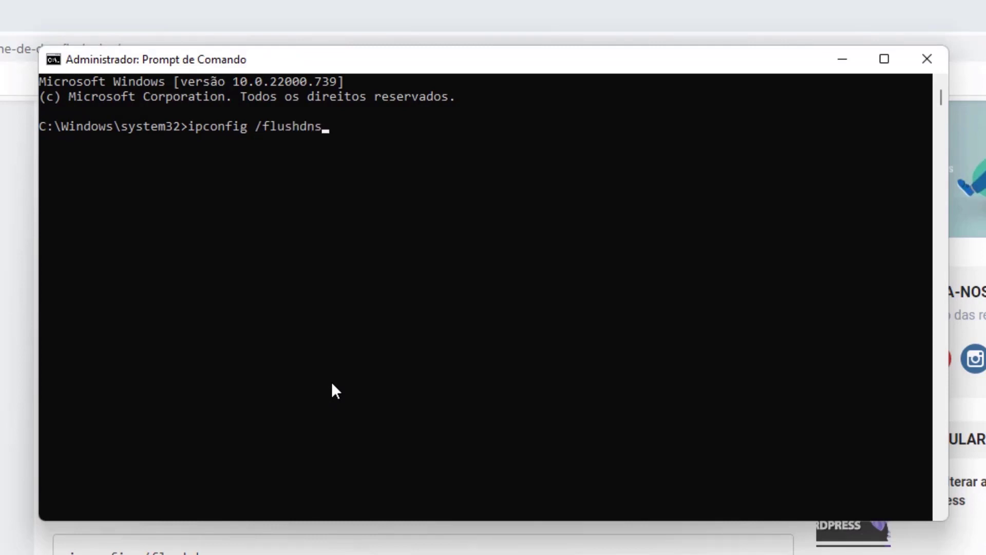
key(Return)
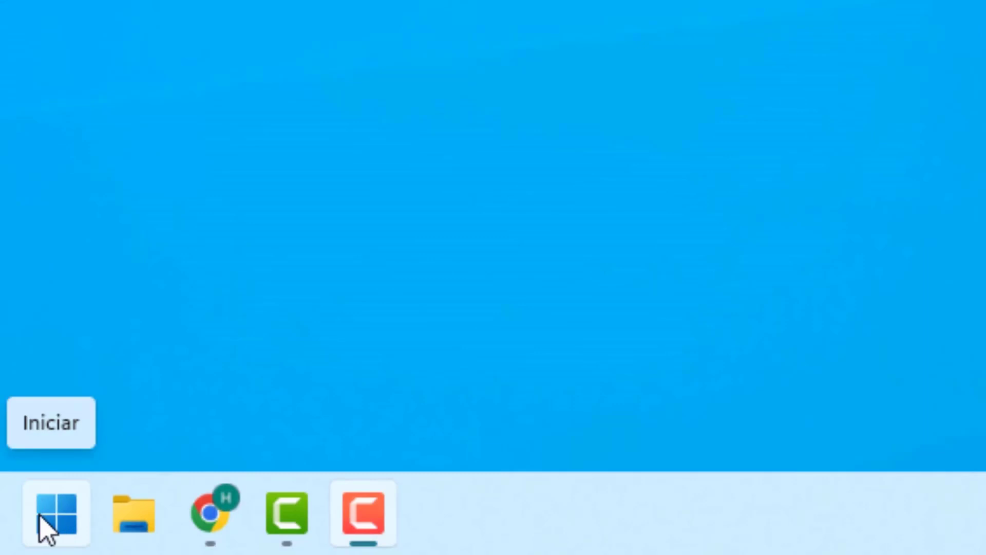
- Find the Windows Painel de Controle and open Central de Rede e Compartilhamento in it
click(54, 529)
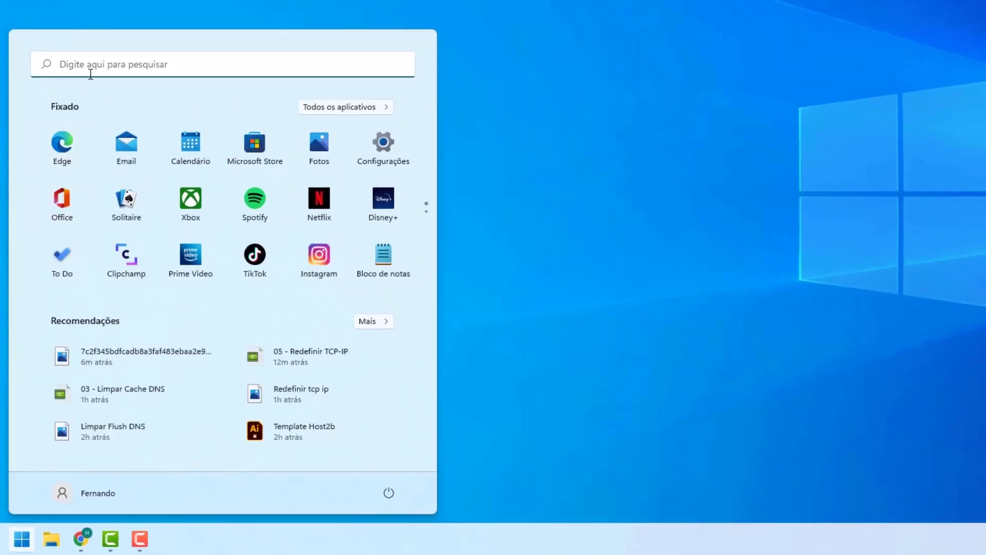
click(61, 71)
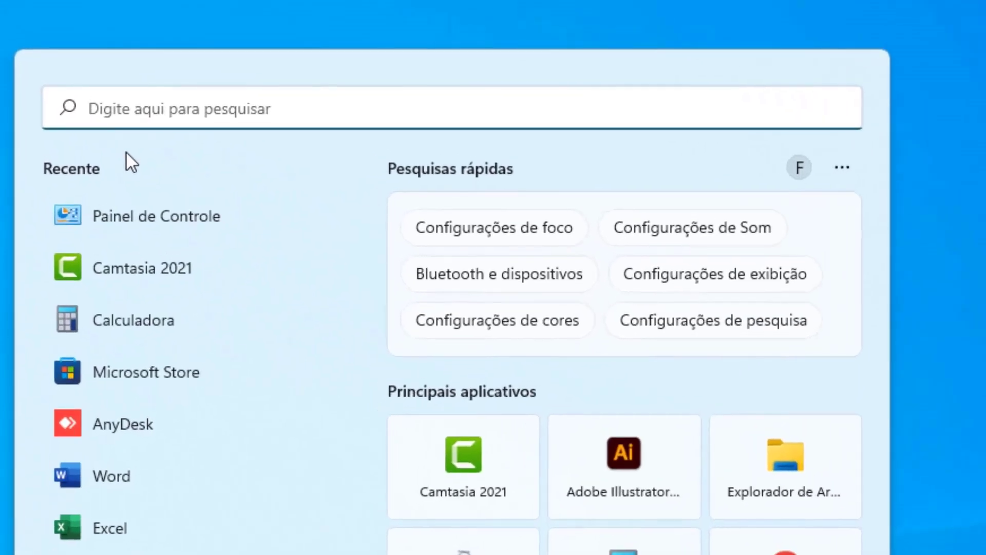
text(painel de controle)
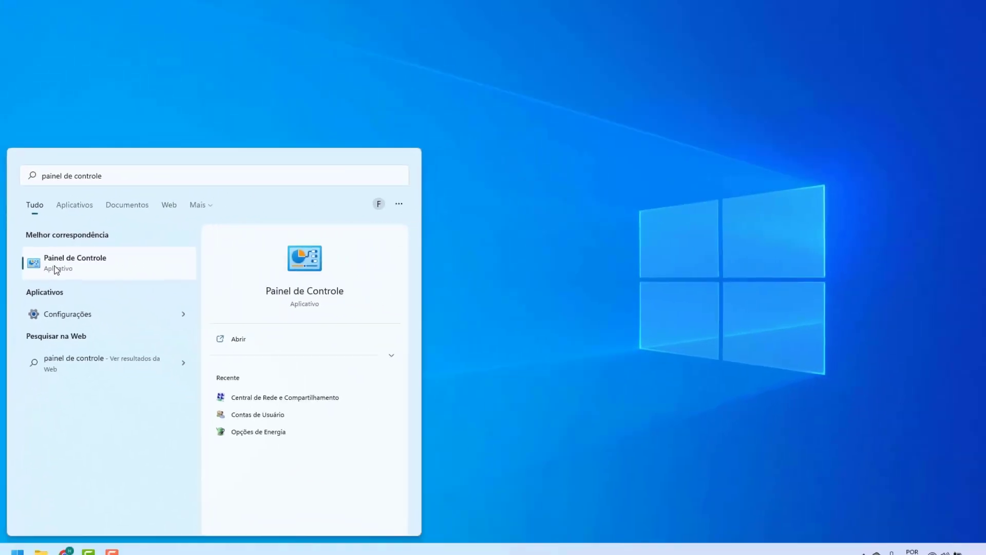
click(115, 297)
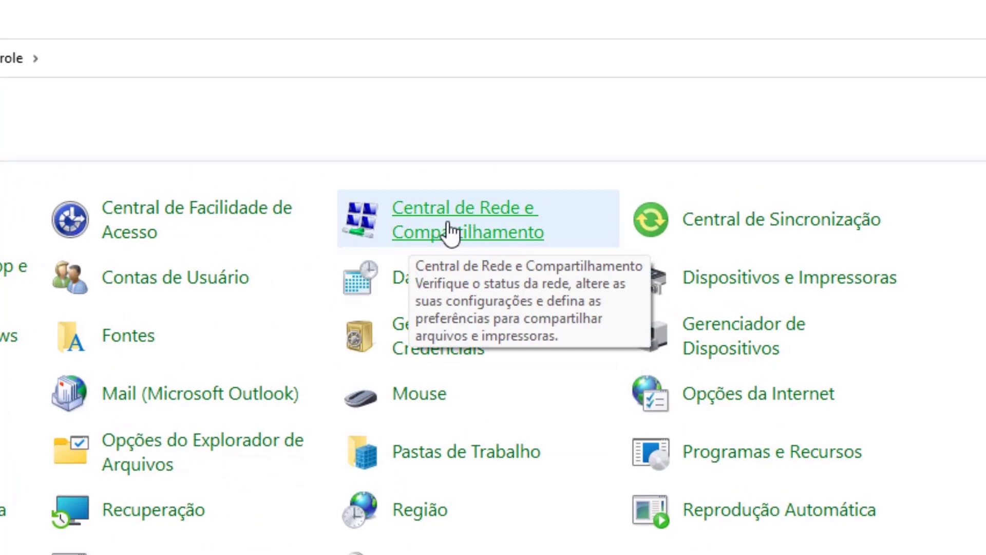
click(451, 230)
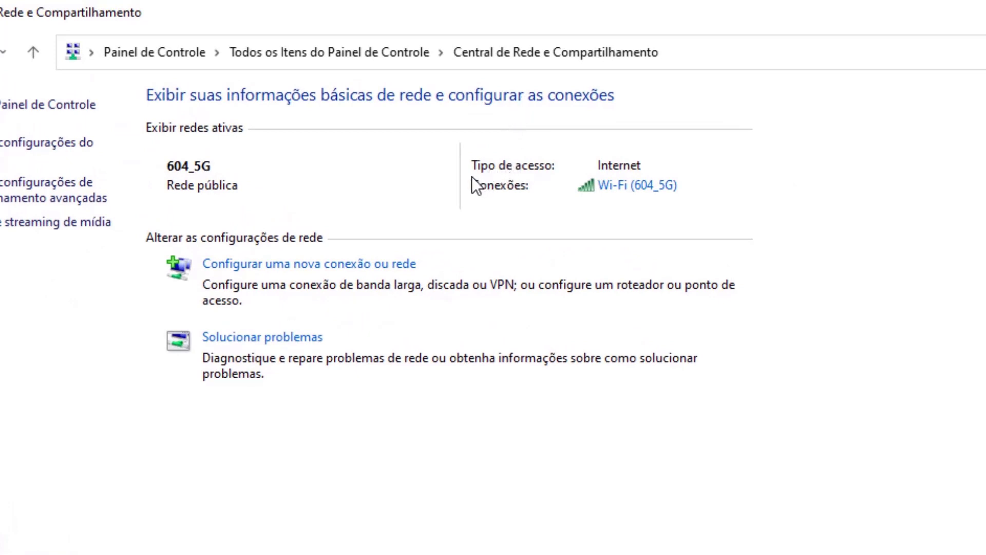
- Open the Protocolo IP Versão 4 (TCP/IPv4) properties of the active Wi-Fi connection
click(616, 189)
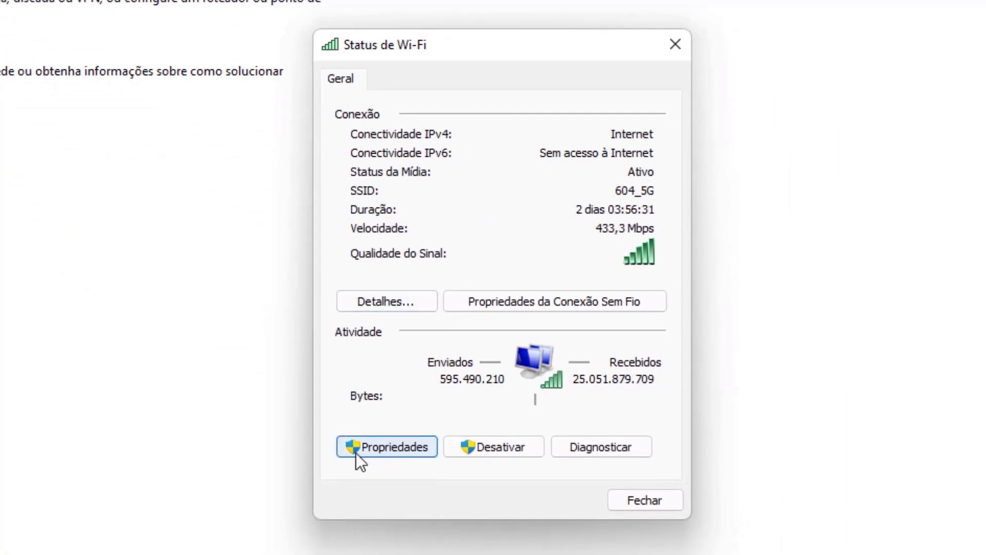
click(384, 448)
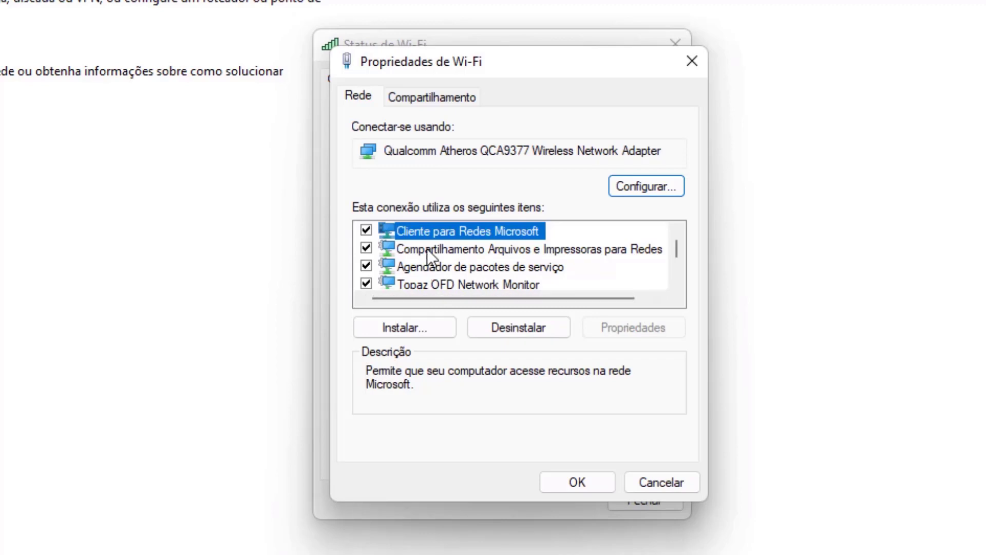
scroll(473, 231, down, 1)
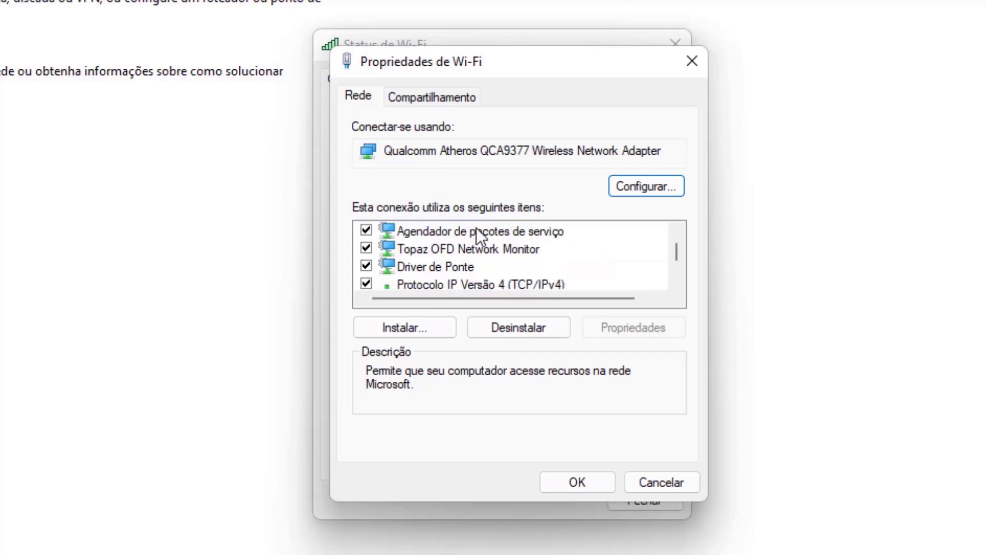
scroll(477, 227, down, 1)
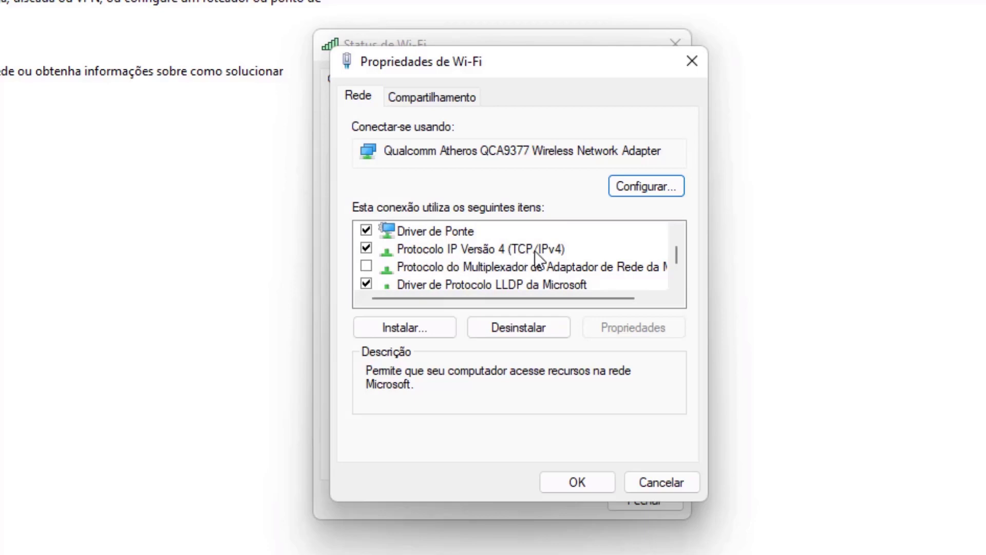
click(471, 250)
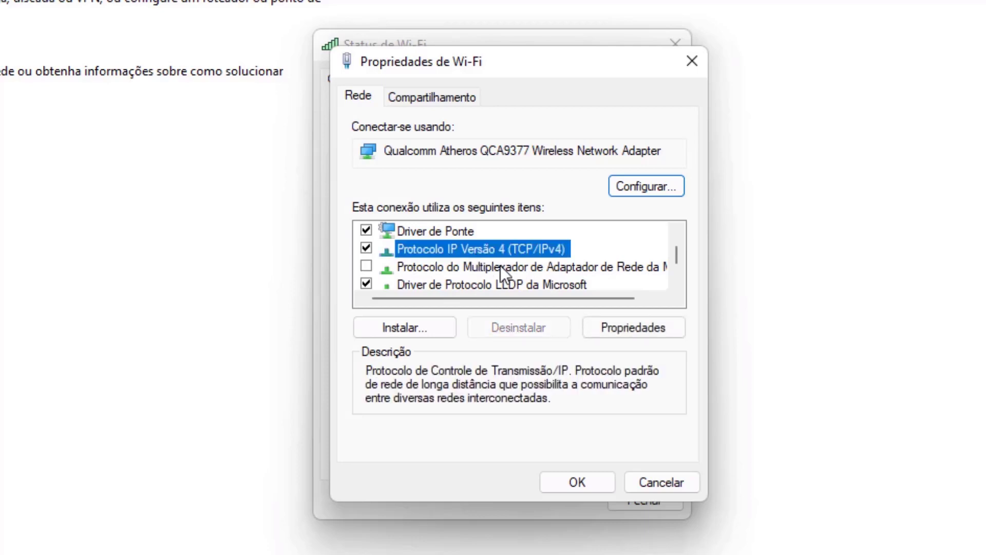
click(621, 334)
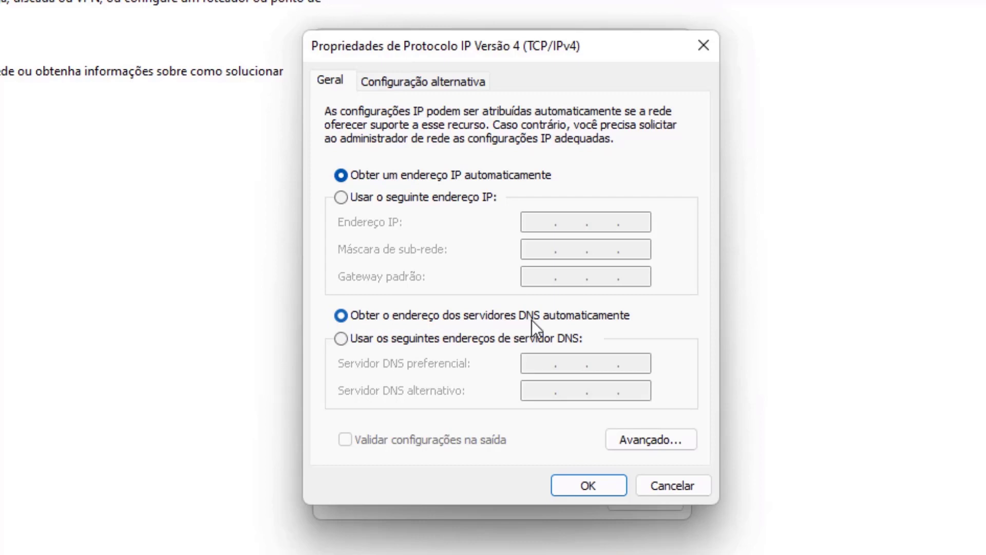
- Set the preferred DNS server to 8.8.8.8 and the alternate to 8.8.4.4, and save the Wi-Fi properties
click(340, 339)
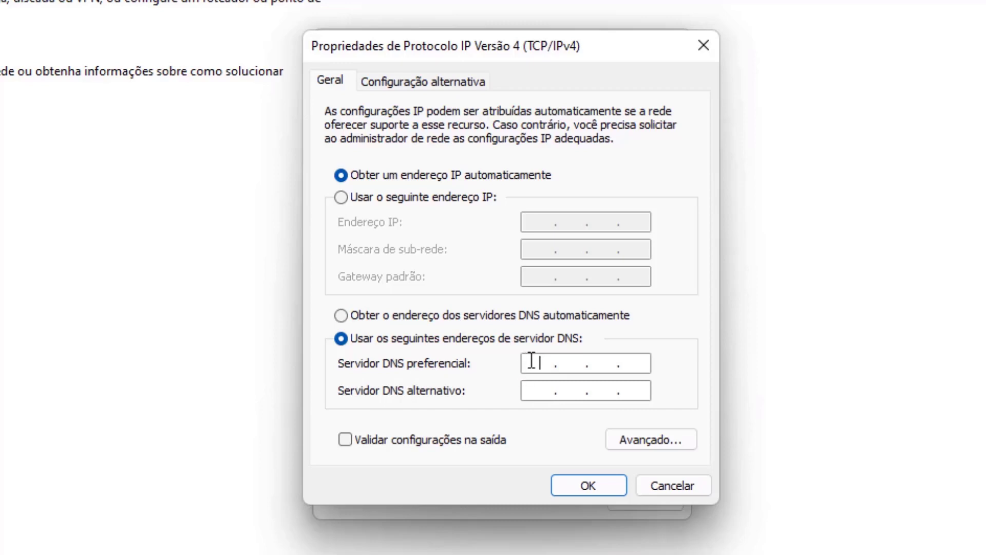
text(8.8.8.8)
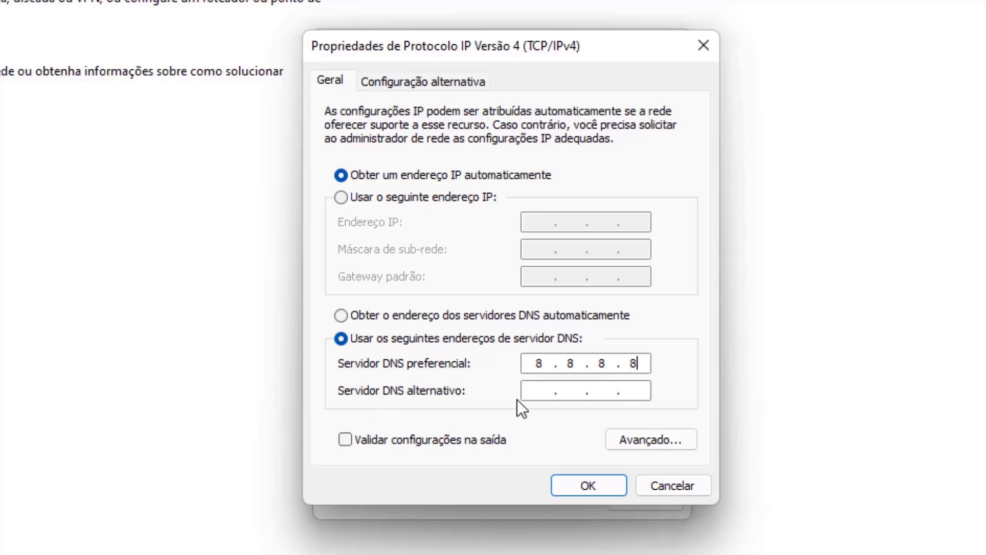
click(540, 399)
text(8.8.4.4)
click(592, 487)
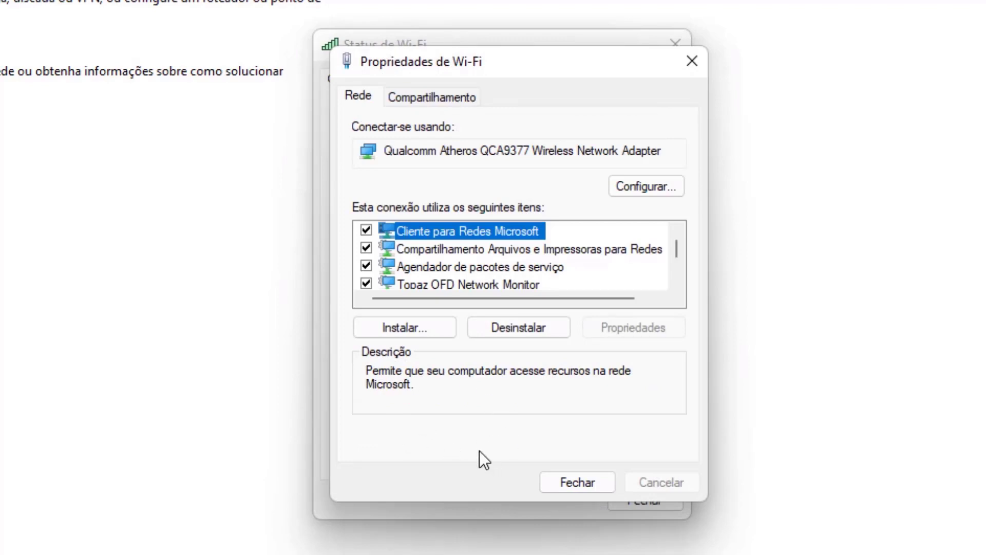
click(558, 479)
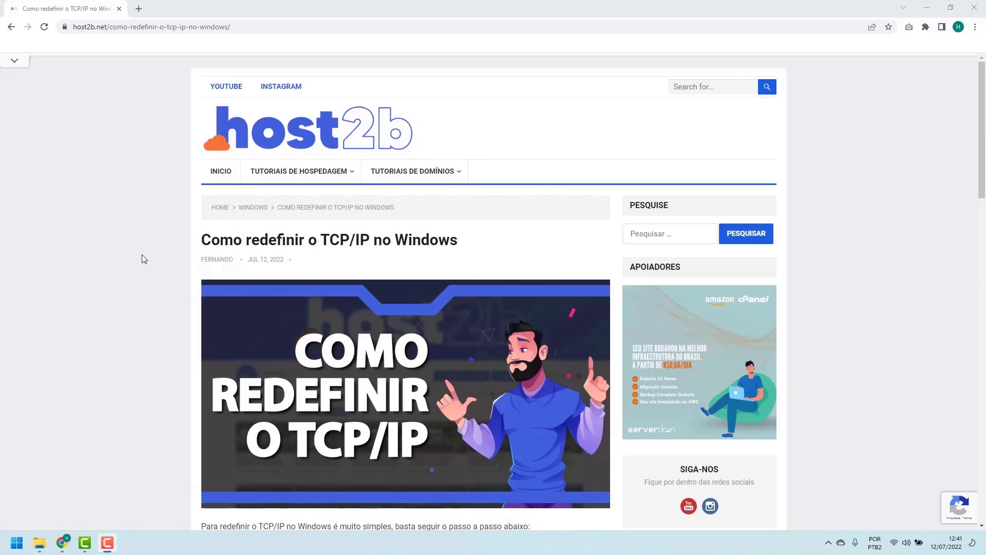
- Find the TCP/IP reset instructions in the article and open Prompt de Comando as administrator
scroll(145, 258, down, 5)
scroll(143, 258, down, 1)
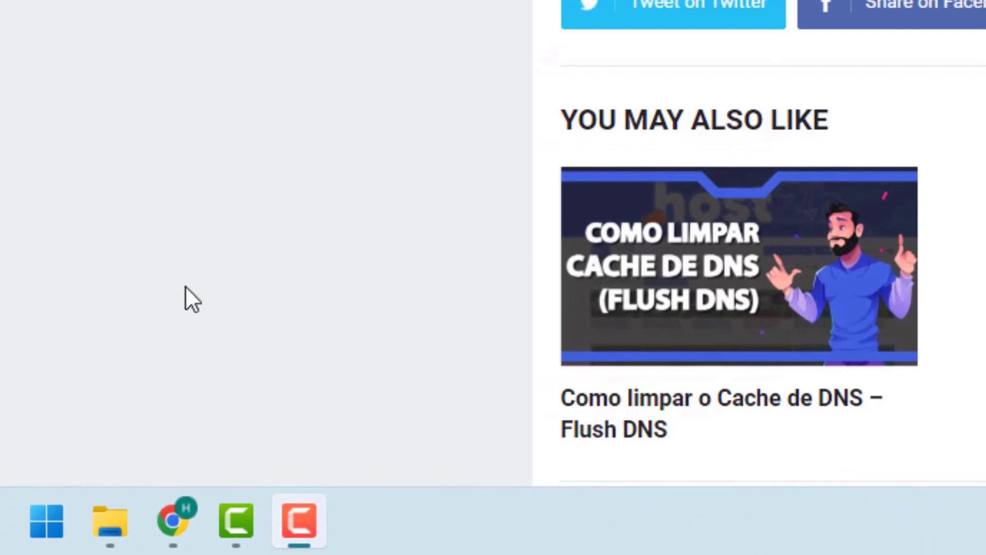
click(44, 520)
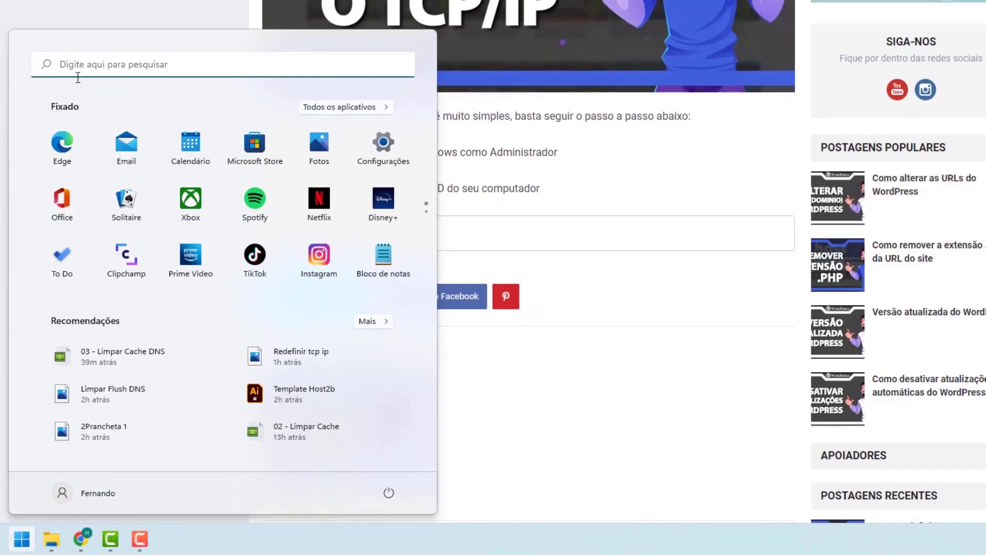
text(cmd)
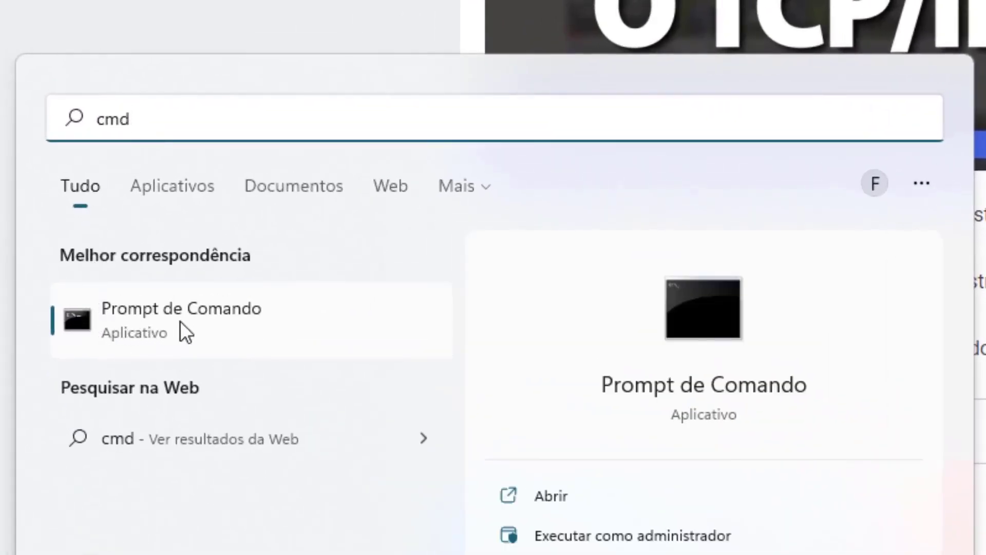
right_click(147, 312)
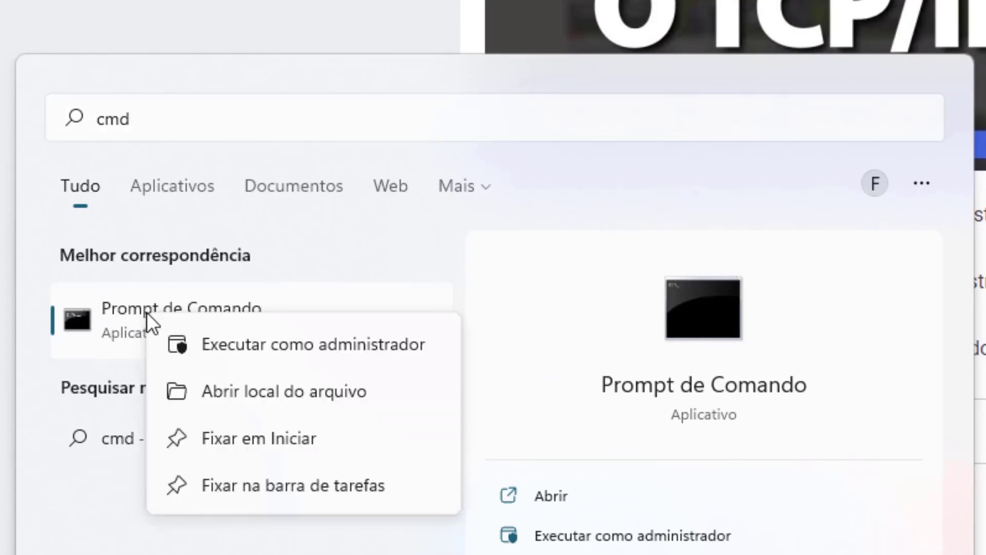
click(281, 345)
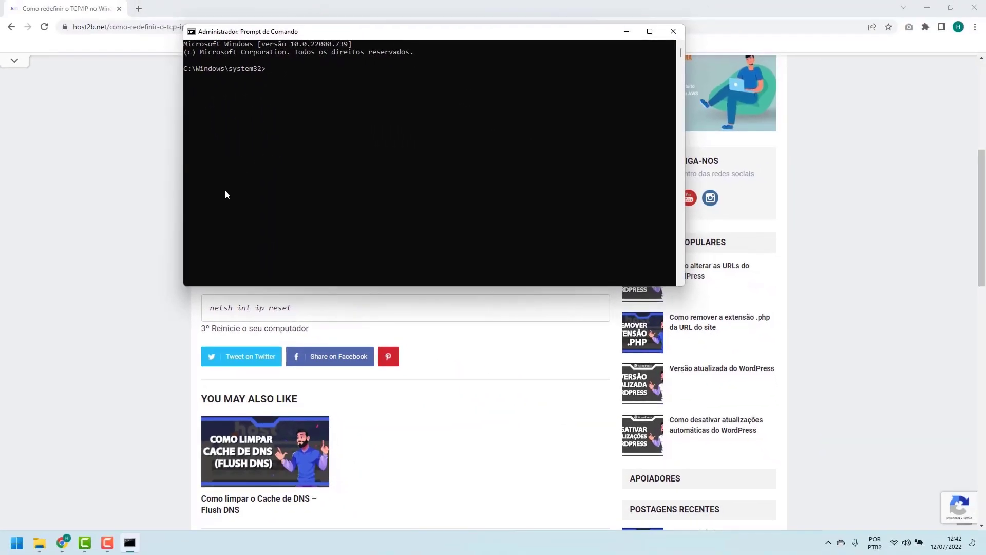
- Run the article's command netsh int ip reset in the administrator Prompt de Comando
click(152, 225)
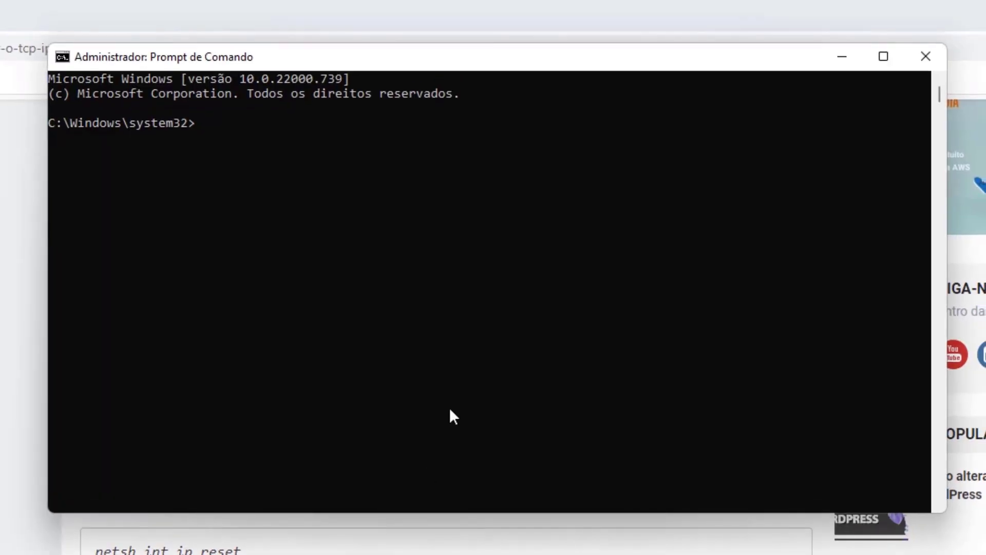
click(443, 376)
text(netsh i)
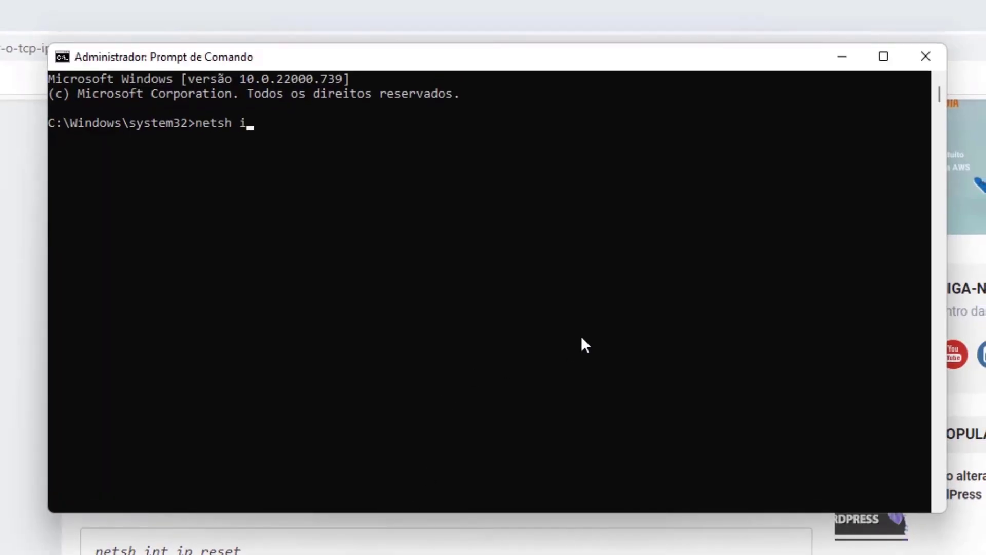
text(nt ip reset)
key(Return)
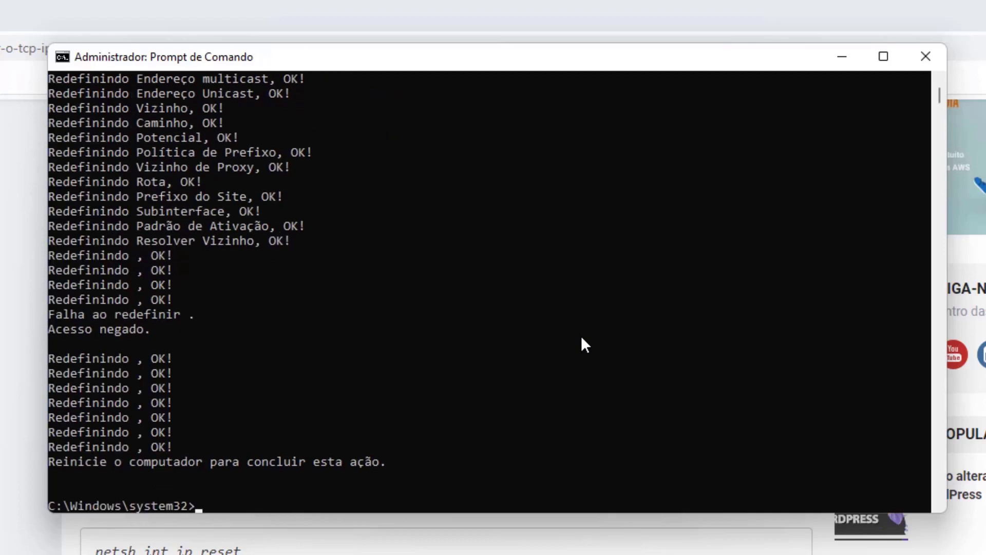